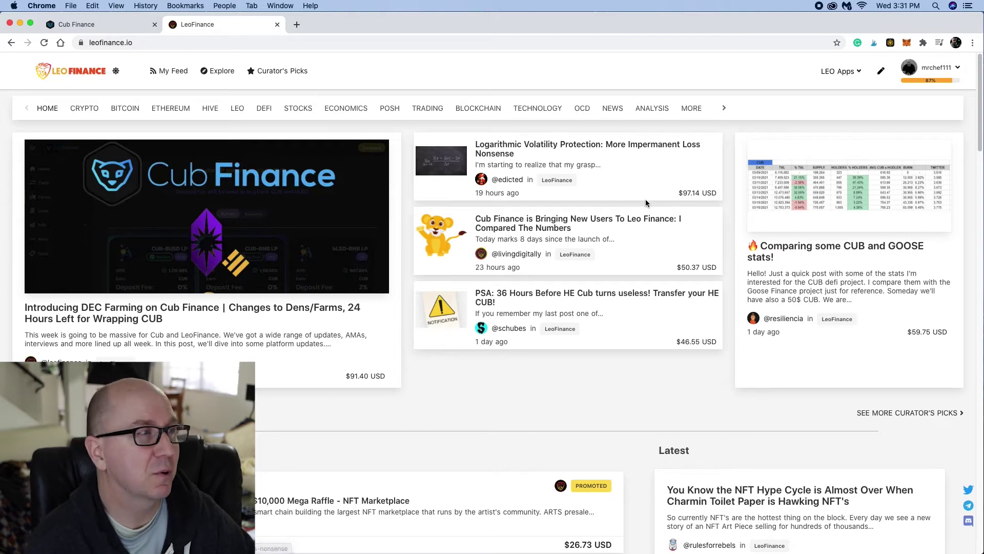
{"action": "mouse_move", "coordinate": [688, 201]}
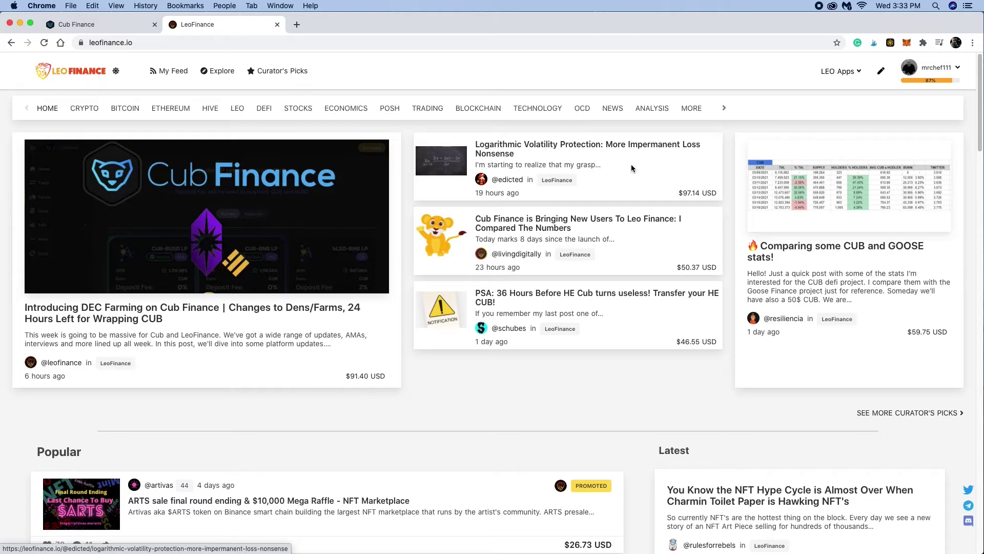
{"action": "left_click", "coordinate": [97, 23]}
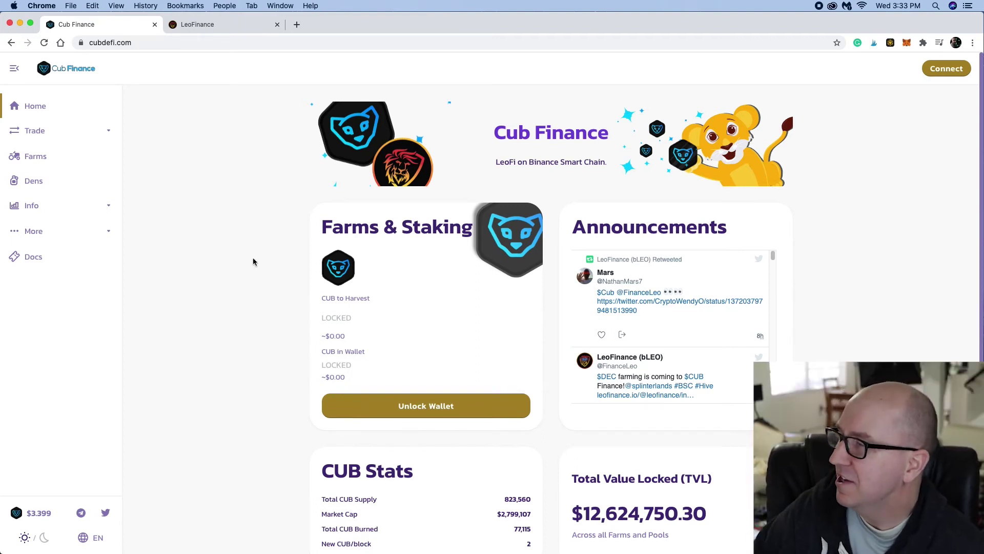
Step: Switch the Cub Finance home page between dark and light themes, finishing on light
{"action": "left_click", "coordinate": [29, 539]}
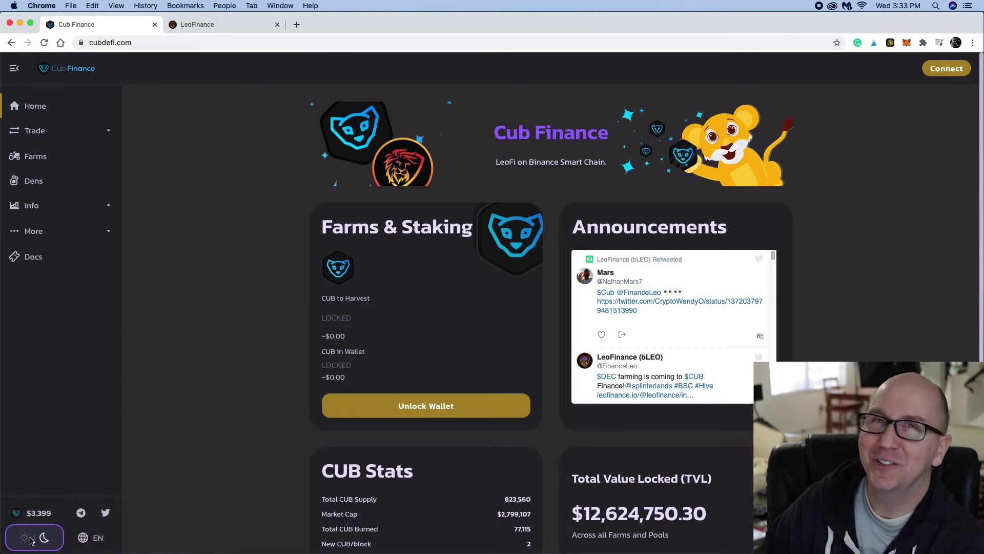
{"action": "left_click", "coordinate": [30, 539]}
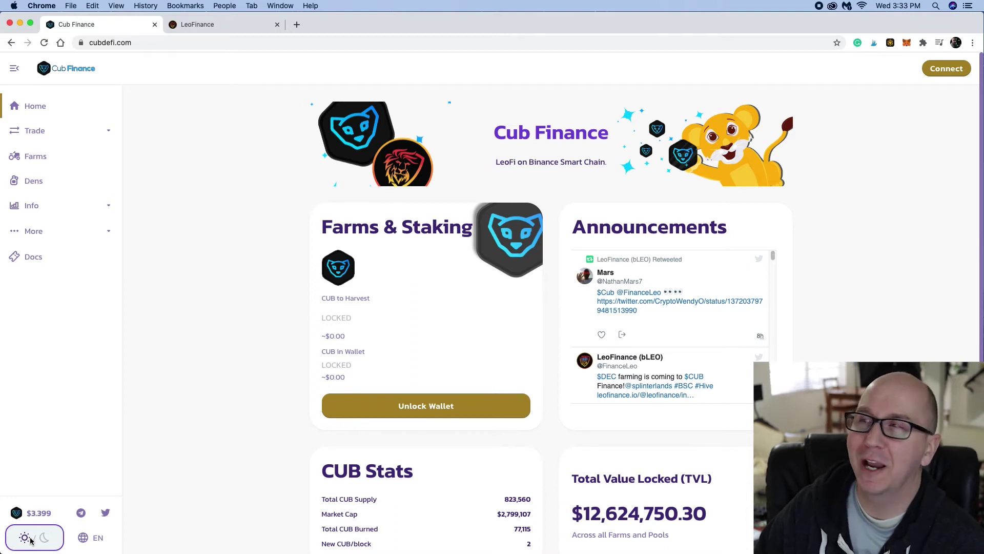
{"action": "left_click", "coordinate": [31, 539]}
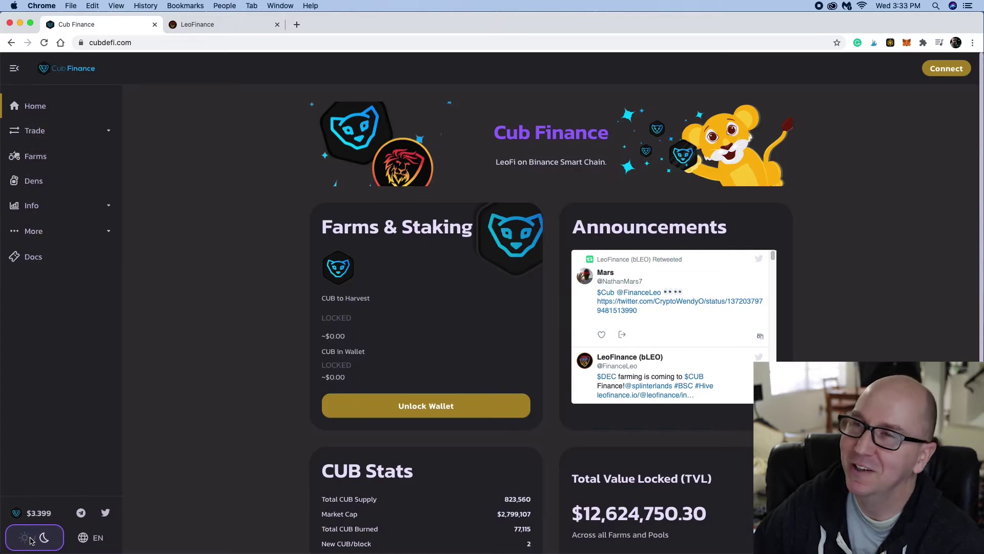
{"action": "left_click", "coordinate": [31, 539]}
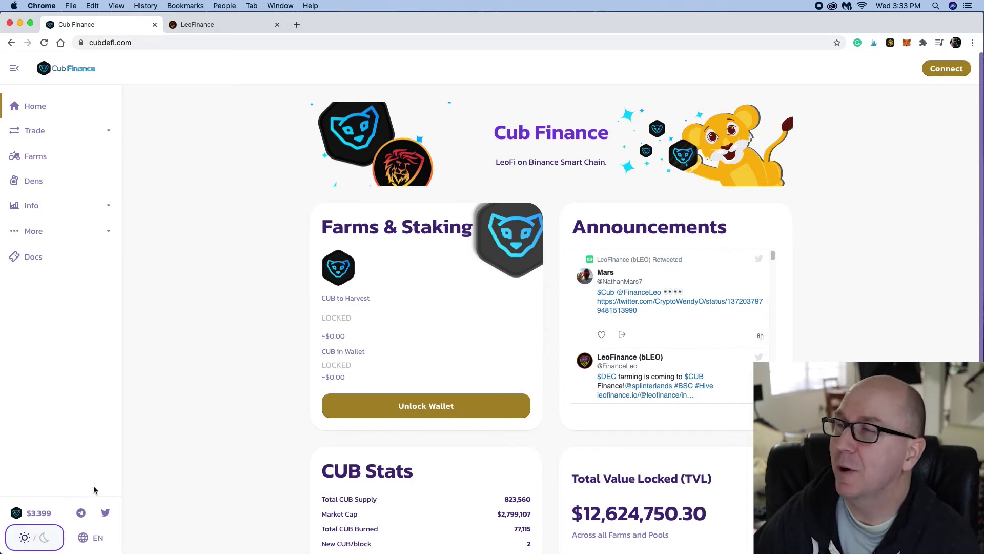
Step: Connect MetaMask to show 2.244 CUB to harvest, then expand Trade in the sidebar
{"action": "left_click", "coordinate": [942, 71]}
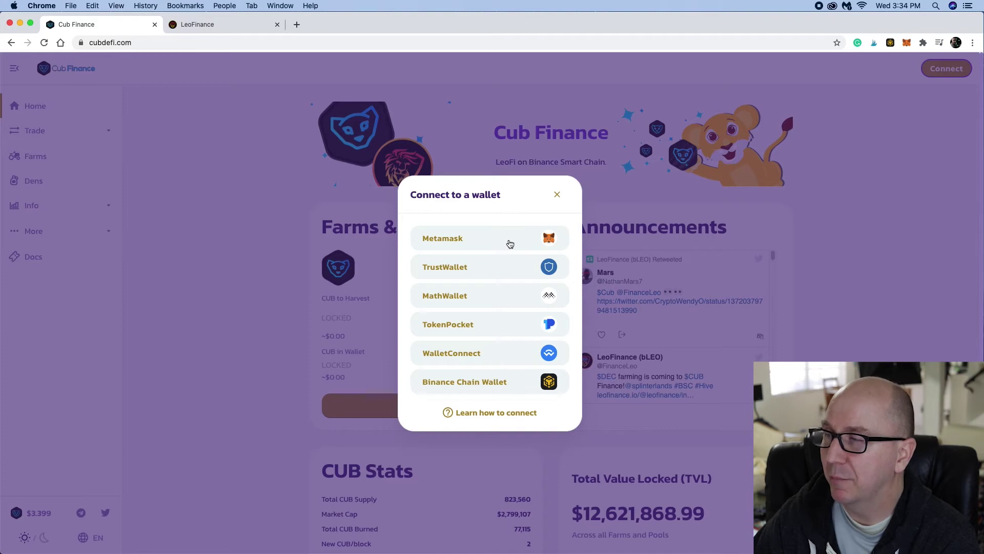
{"action": "left_click", "coordinate": [507, 246]}
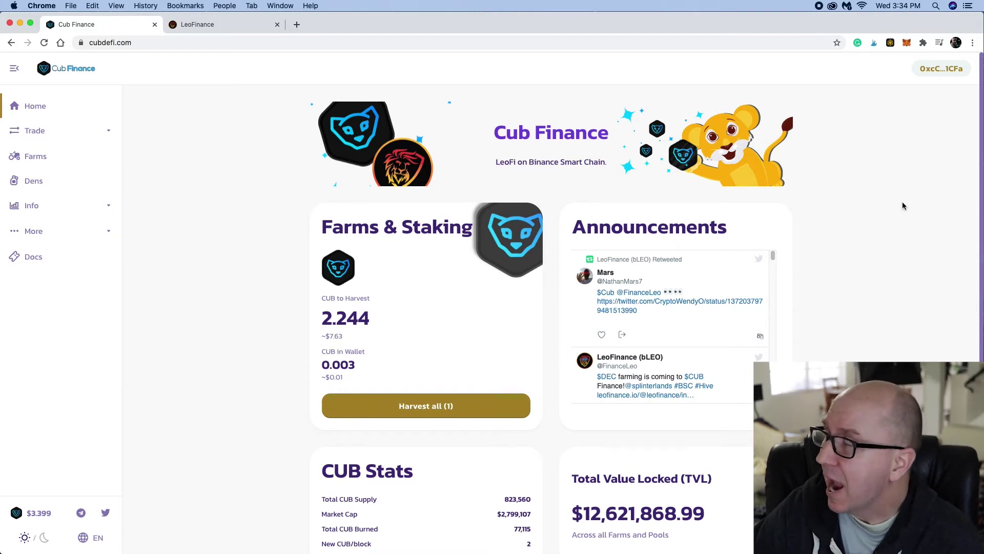
{"action": "left_click", "coordinate": [75, 132]}
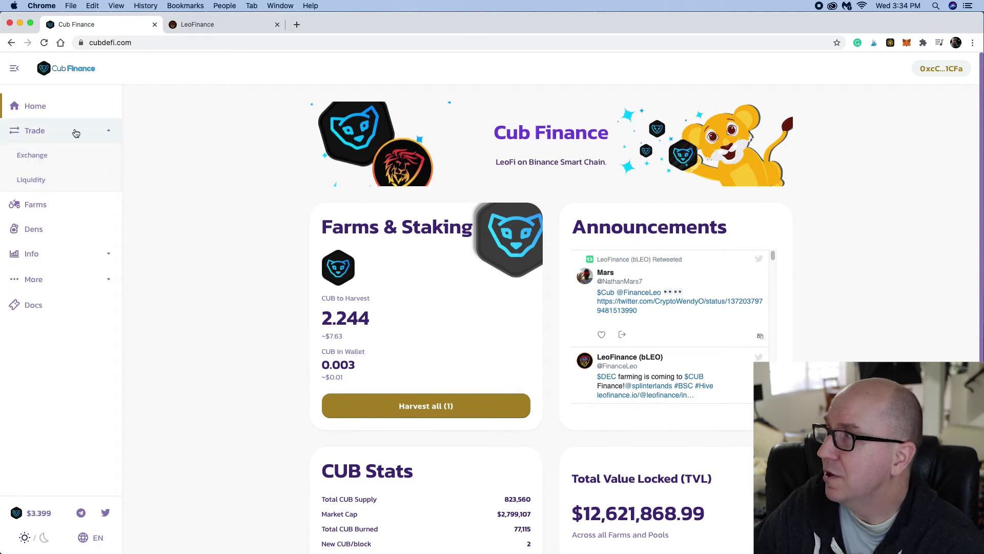
Step: Open the Exchange swap page with BNB as the from-token
{"action": "left_click", "coordinate": [63, 154]}
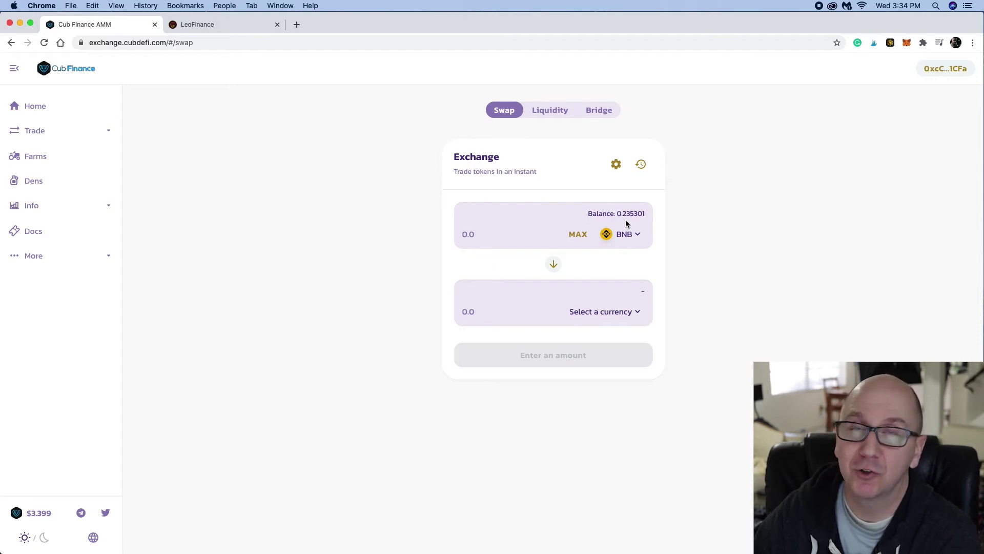
Step: Set up a swap of .1 BNB for CUB, estimating 7.75723 CUB received
{"action": "left_click", "coordinate": [632, 312]}
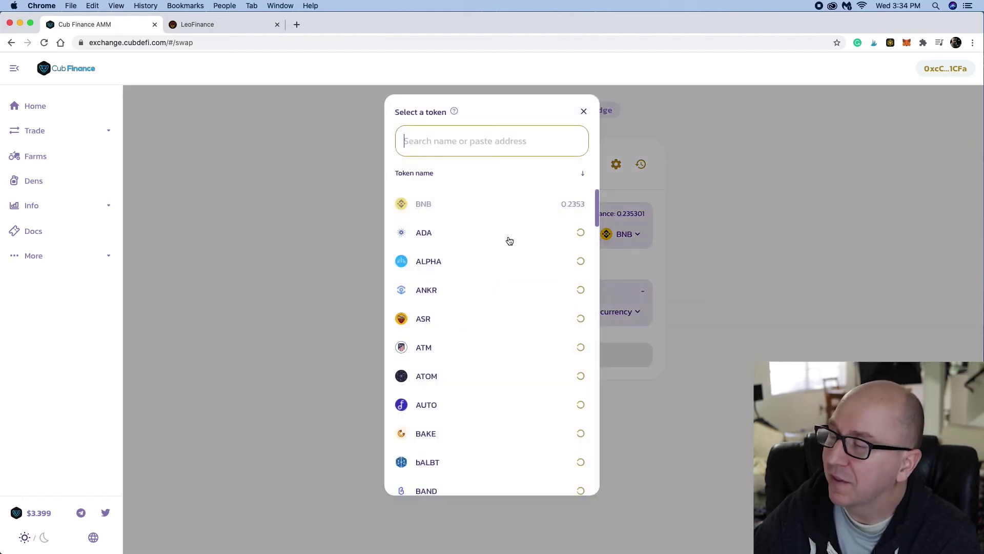
{"action": "scroll", "coordinate": [502, 243], "scroll_direction": "down", "scroll_amount": 10}
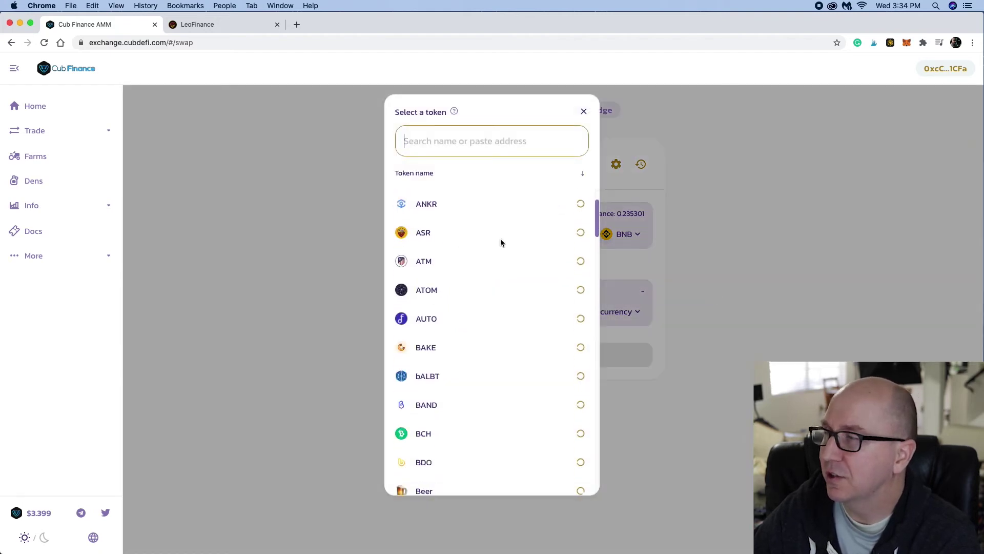
{"action": "scroll", "coordinate": [502, 243], "scroll_direction": "down", "scroll_amount": 3}
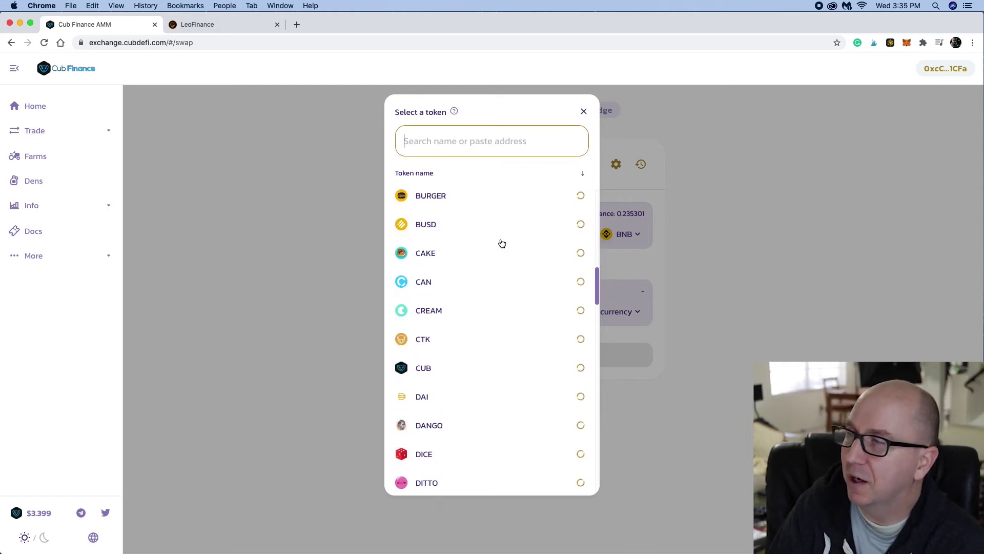
{"action": "left_click", "coordinate": [466, 375]}
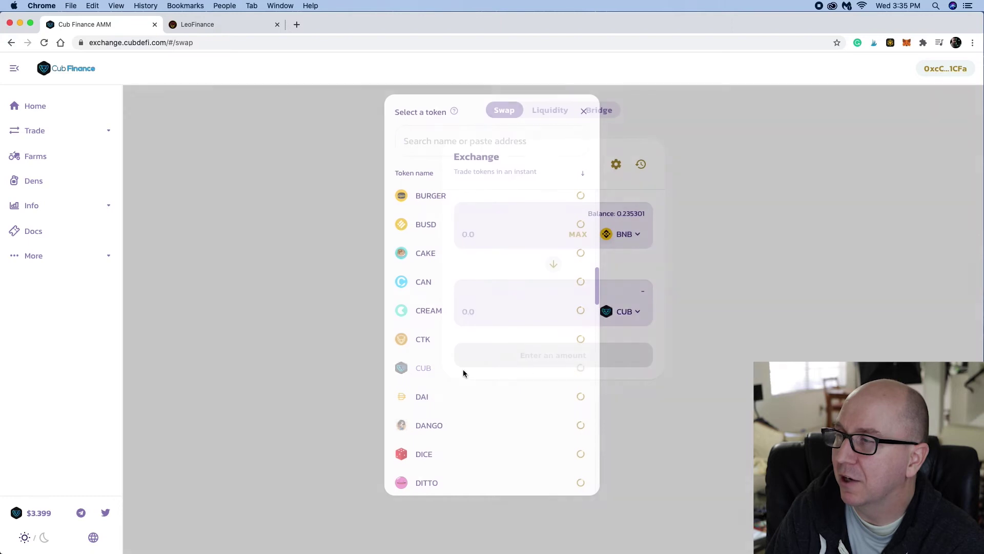
{"action": "left_click", "coordinate": [468, 237]}
{"action": "type", "text": ".1"}
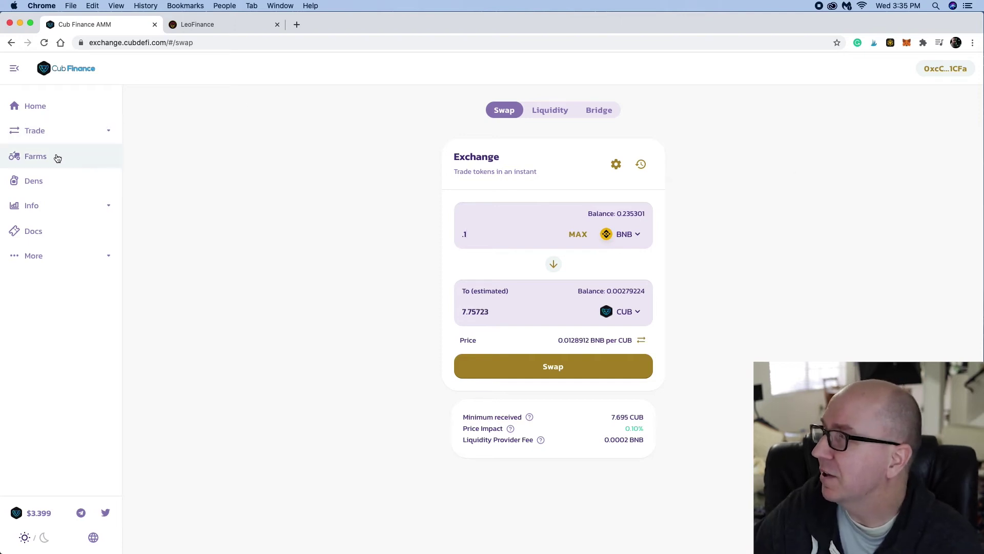
{"action": "left_click", "coordinate": [56, 182]}
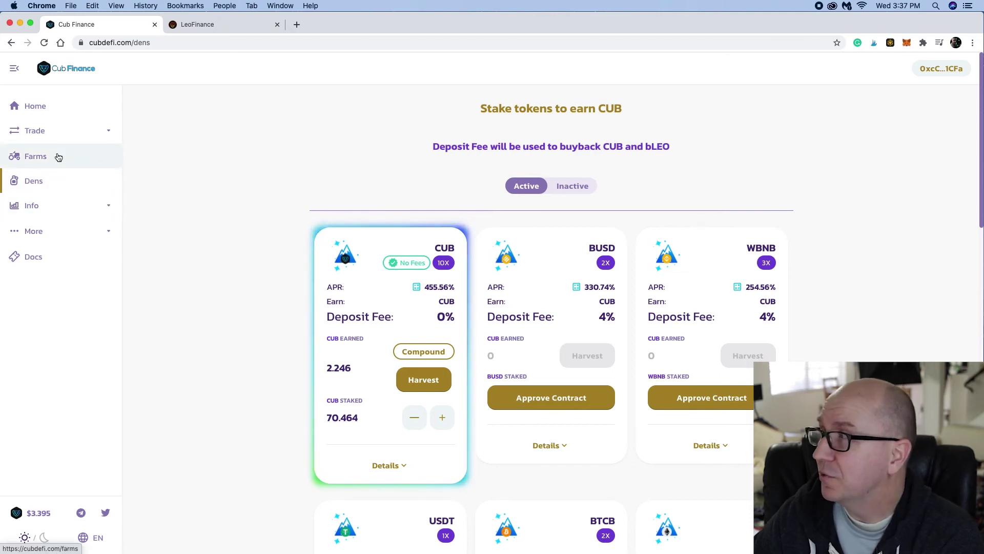
Step: Leave the CUB den (70.464 staked, 2.246 earned) for the Farms page
{"action": "left_click", "coordinate": [59, 157]}
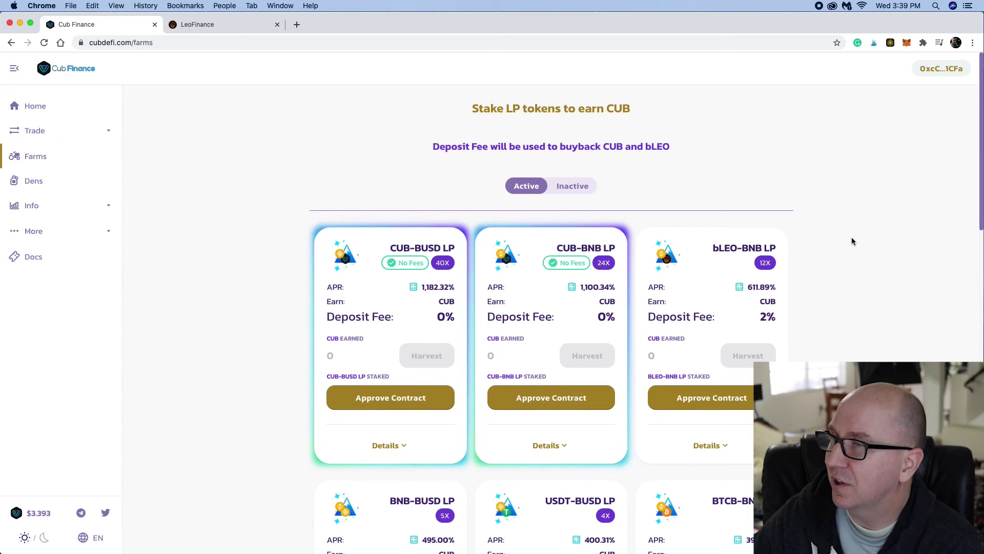
Step: Scroll the Farms list down to the BNB-BUSD and USDT-BUSD farms with 4% deposit fees
{"action": "scroll", "coordinate": [850, 238], "scroll_direction": "down", "scroll_amount": 1}
Step: Return to the top of Farms and highlight the note that deposit fees buy back CUB and bLEO
{"action": "scroll", "coordinate": [850, 239], "scroll_direction": "down", "scroll_amount": 2}
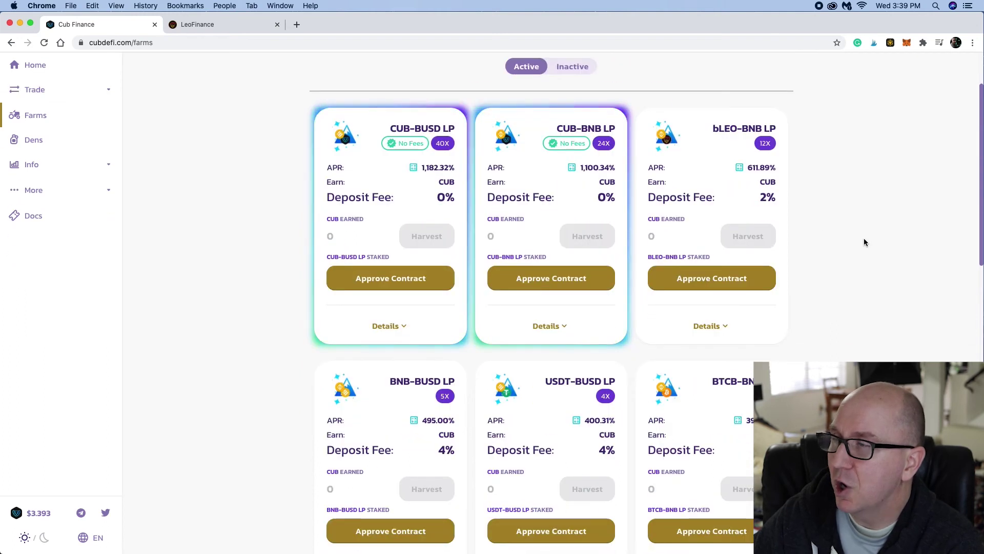
{"action": "scroll", "coordinate": [865, 242], "scroll_direction": "down", "scroll_amount": 3}
{"action": "scroll", "coordinate": [865, 242], "scroll_direction": "down", "scroll_amount": 4}
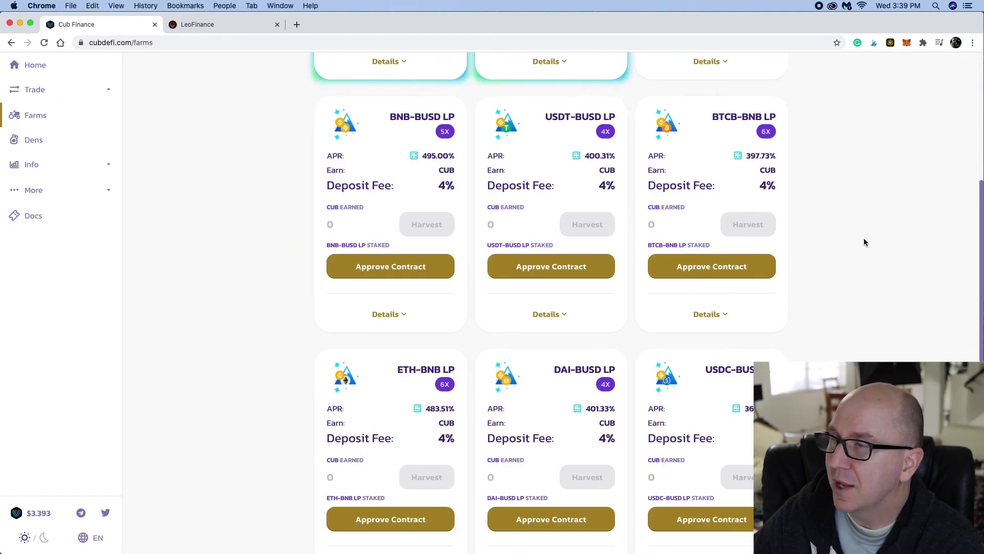
{"action": "scroll", "coordinate": [864, 242], "scroll_direction": "down", "scroll_amount": 1}
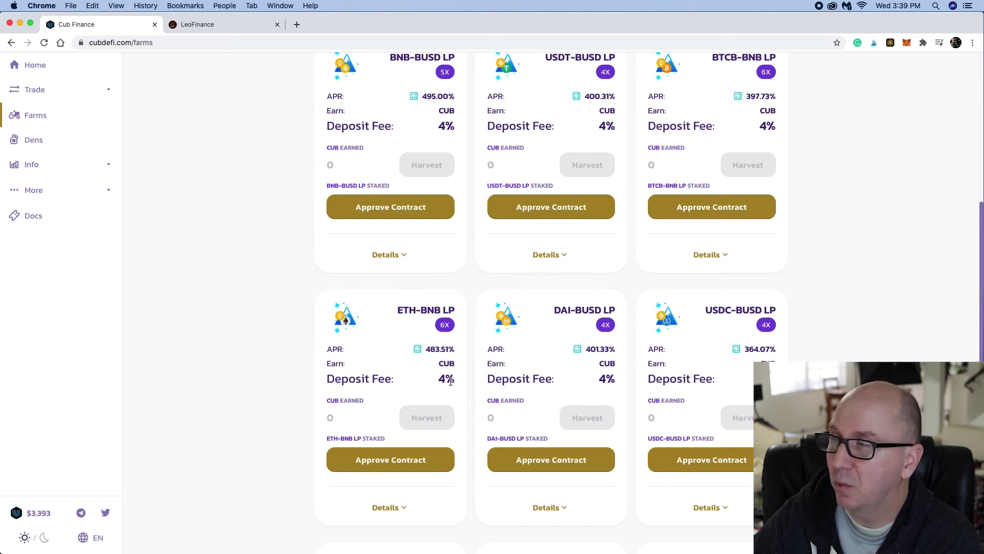
{"action": "scroll", "coordinate": [837, 310], "scroll_direction": "up", "scroll_amount": 6}
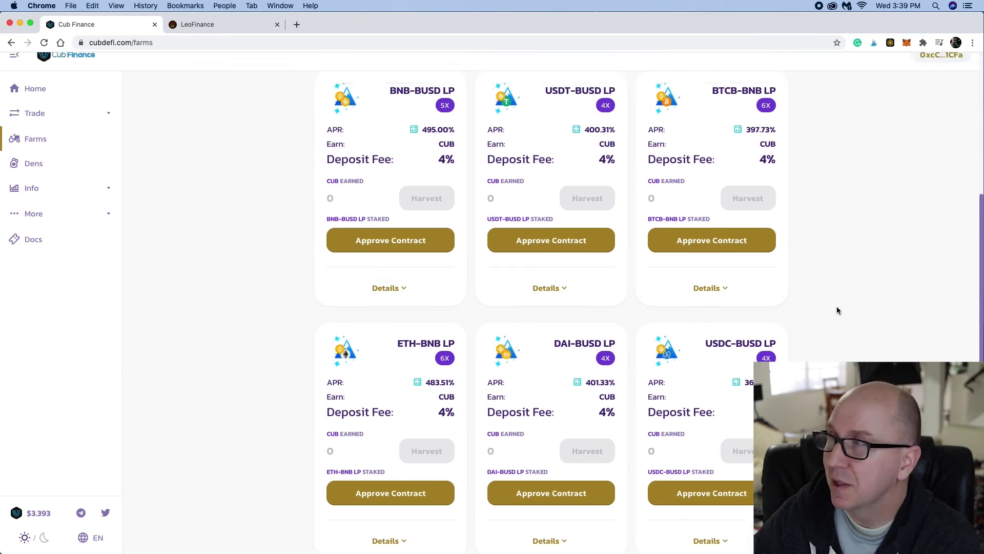
{"action": "scroll", "coordinate": [837, 310], "scroll_direction": "up", "scroll_amount": 1}
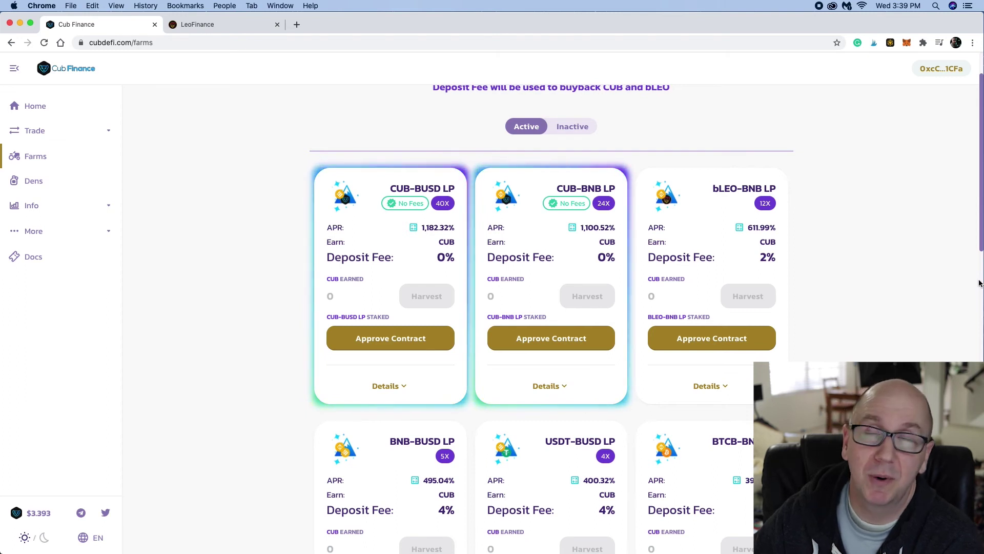
{"action": "scroll", "coordinate": [977, 271], "scroll_direction": "up", "scroll_amount": 1}
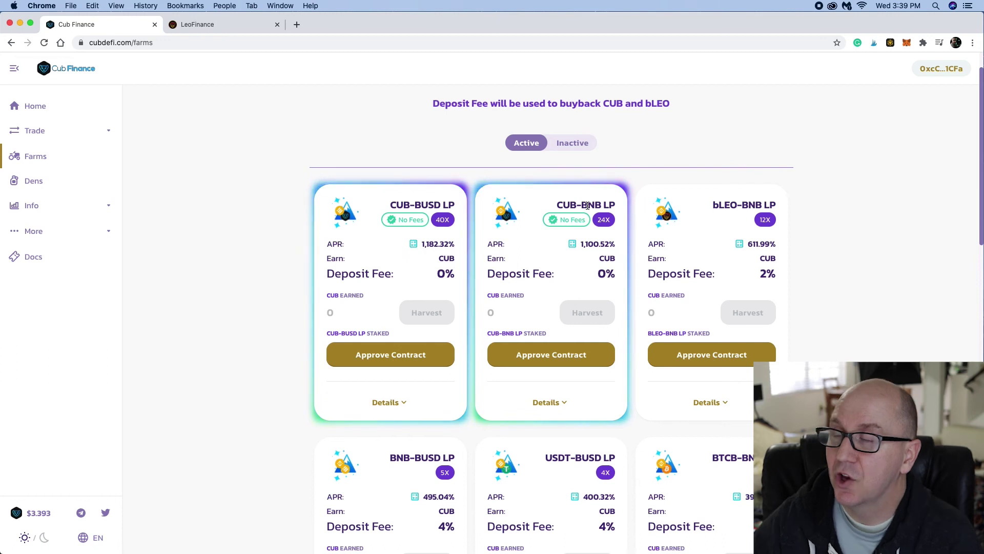
{"action": "scroll", "coordinate": [465, 153], "scroll_direction": "up", "scroll_amount": 2}
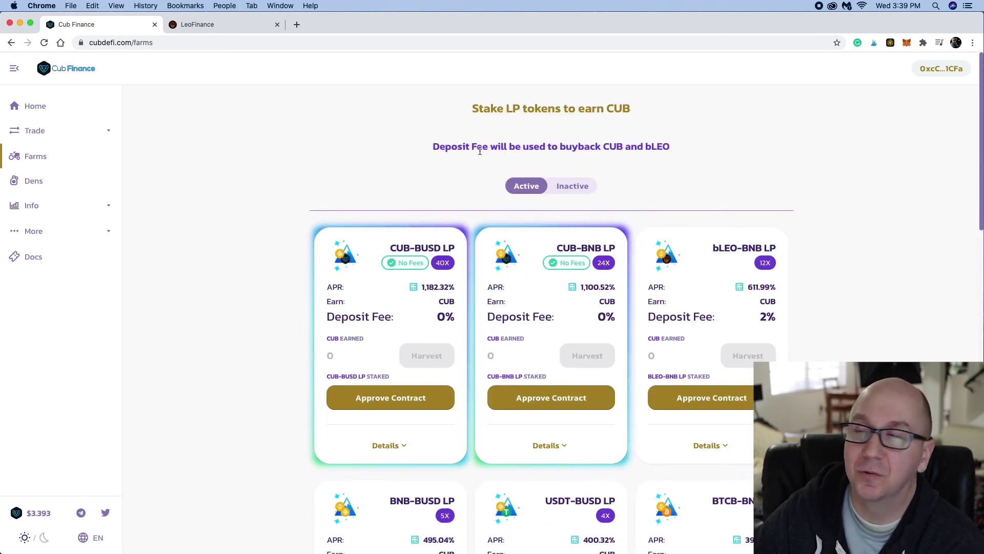
{"action": "left_click_drag", "start_coordinate": [434, 147], "coordinate": [670, 149]}
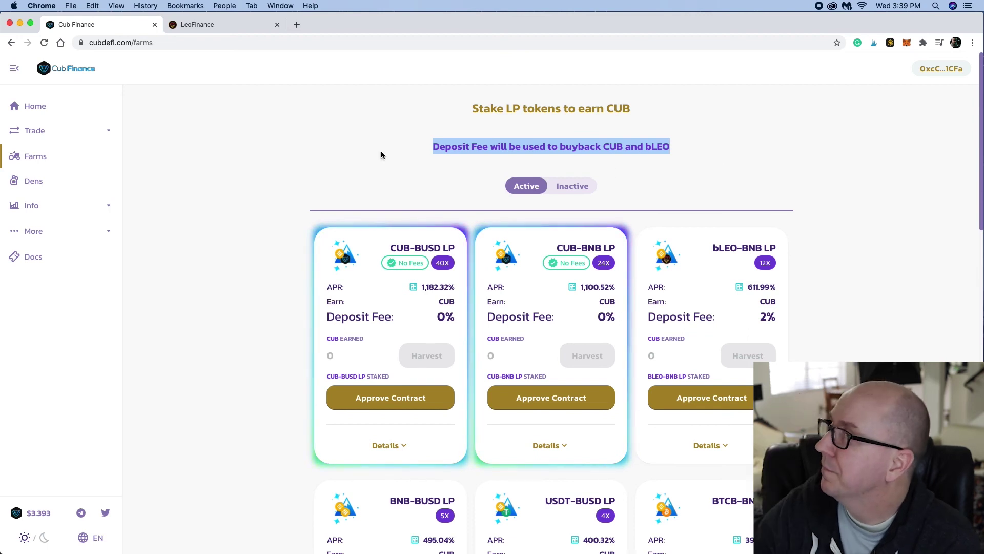
{"action": "left_click", "coordinate": [77, 136]}
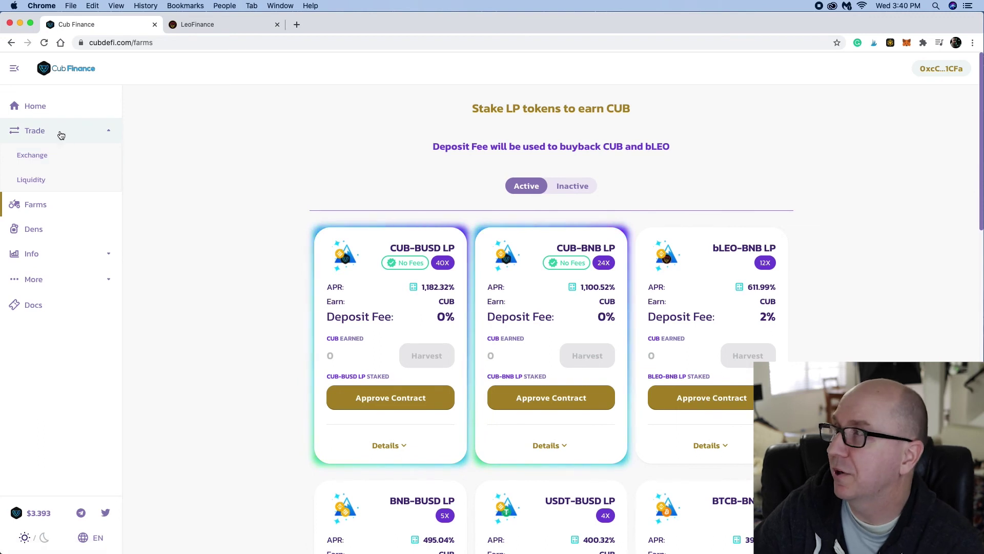
Step: Open Add Liquidity from the Liquidity page and enter 0.1 as the BNB amount
{"action": "left_click", "coordinate": [53, 184]}
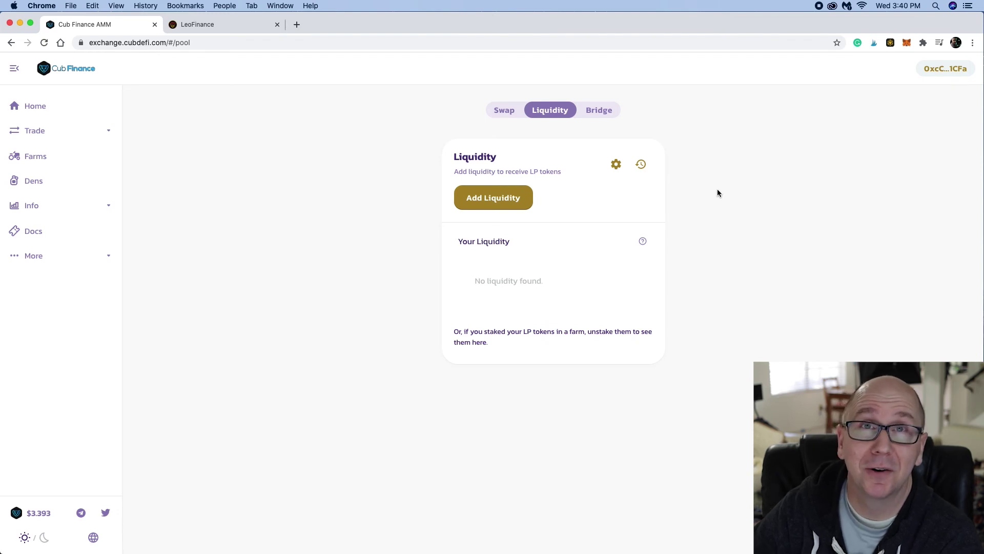
{"action": "left_click", "coordinate": [502, 199]}
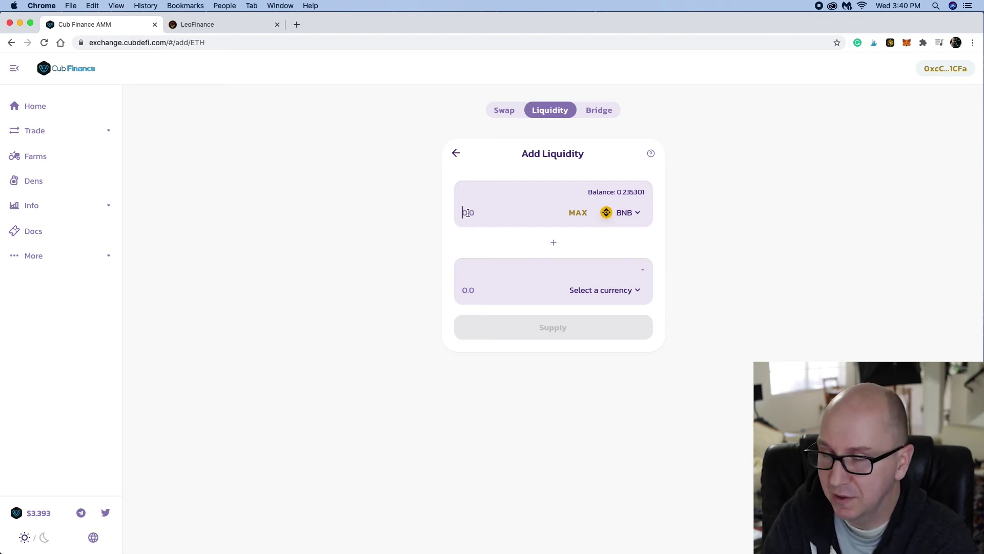
{"action": "left_click", "coordinate": [467, 212]}
{"action": "type", "text": "0.1"}
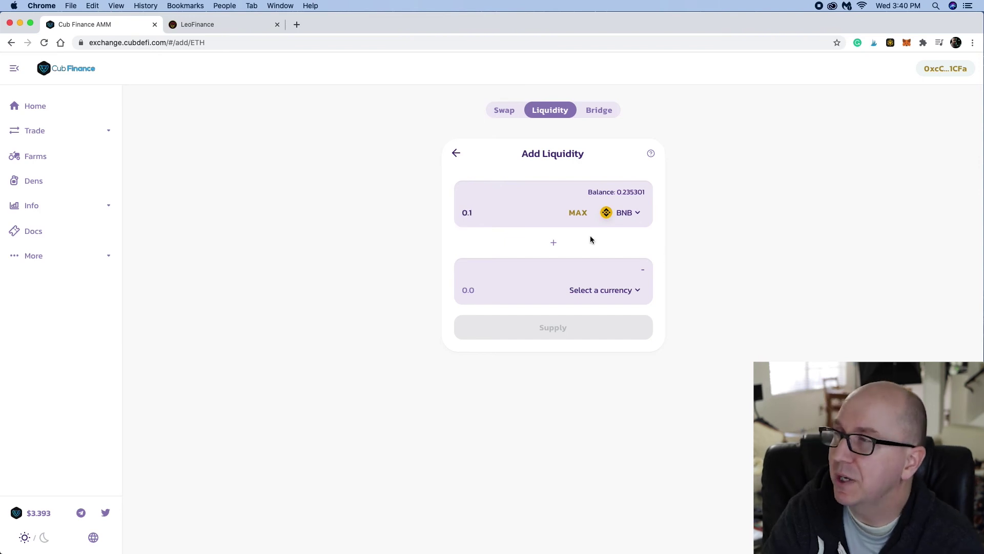
Step: Pair BNB with CUB and use MAX to deposit 0.2253 BNB against 17.5412 CUB
{"action": "left_click", "coordinate": [639, 290]}
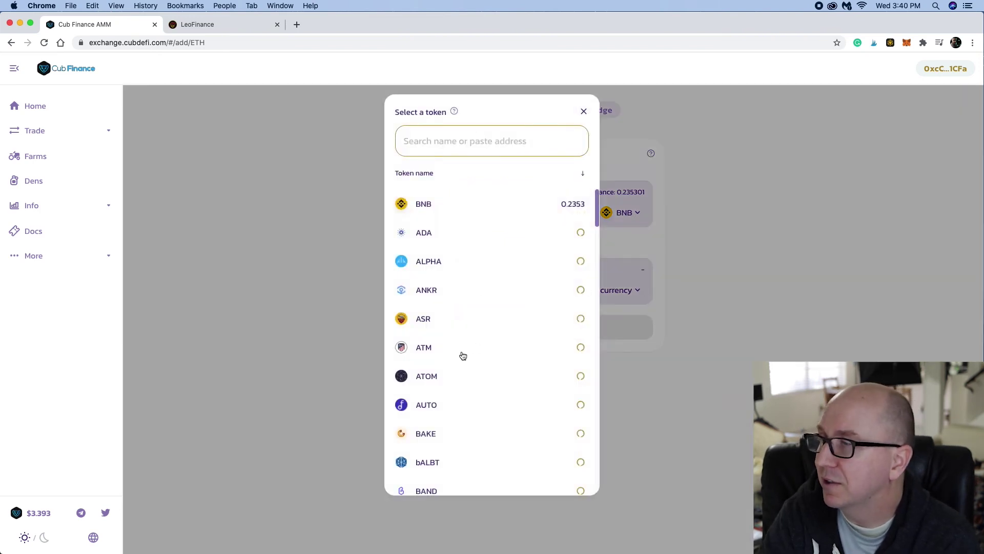
{"action": "scroll", "coordinate": [463, 356], "scroll_direction": "down", "scroll_amount": 3}
{"action": "scroll", "coordinate": [464, 393], "scroll_direction": "down", "scroll_amount": 6}
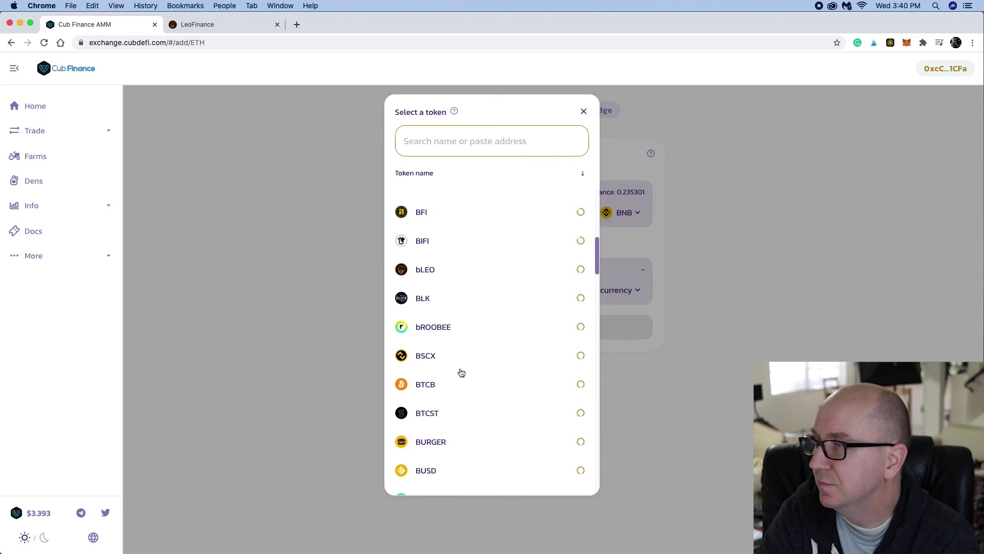
{"action": "scroll", "coordinate": [461, 373], "scroll_direction": "down", "scroll_amount": 5}
{"action": "left_click", "coordinate": [431, 383]}
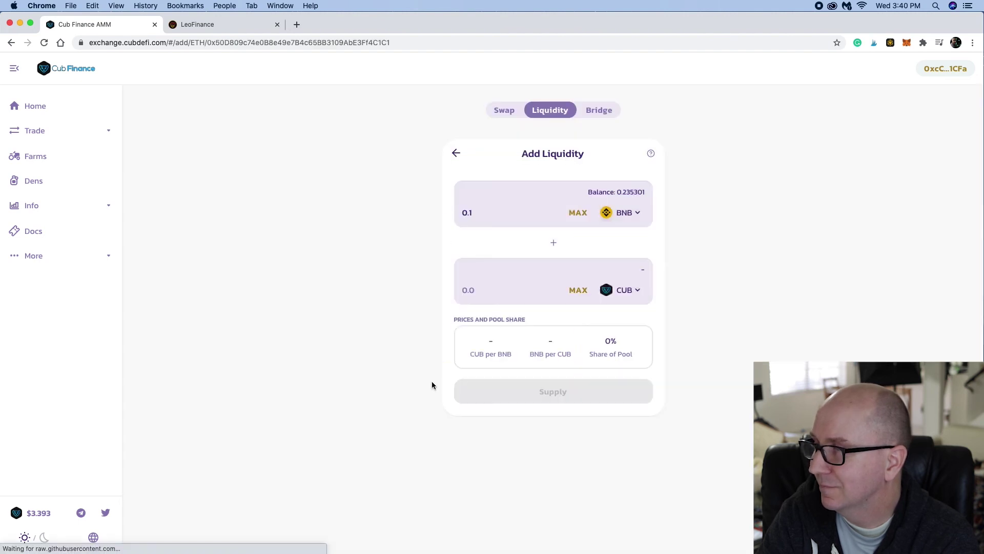
{"action": "left_click", "coordinate": [580, 291]}
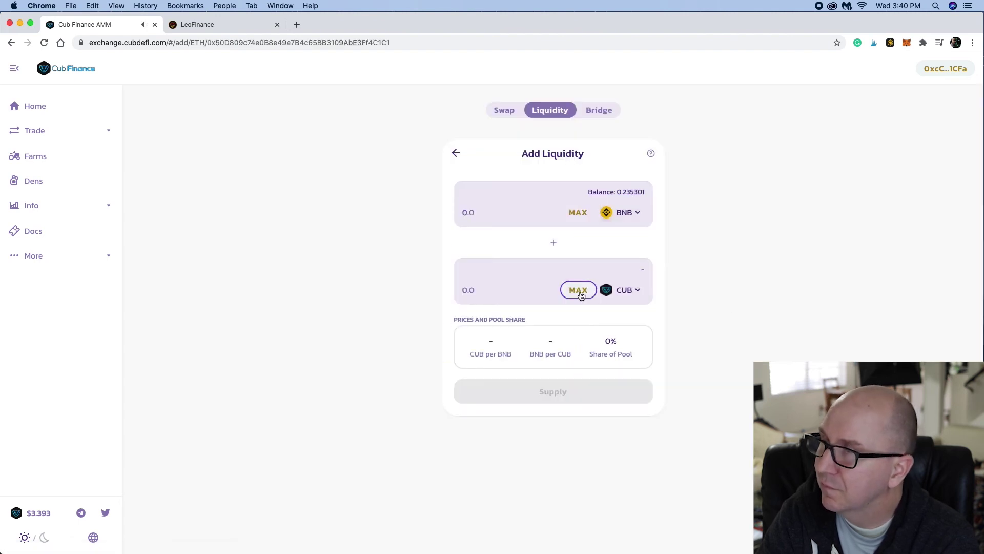
{"action": "left_click", "coordinate": [577, 213]}
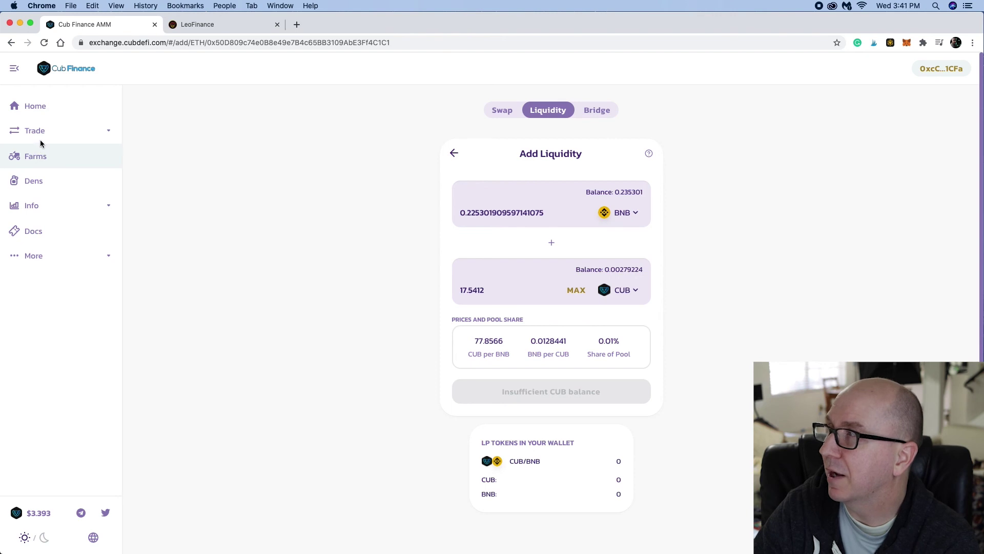
Step: Revisit the Farms list, then return home to see 2.249 CUB to harvest
{"action": "left_click", "coordinate": [51, 160]}
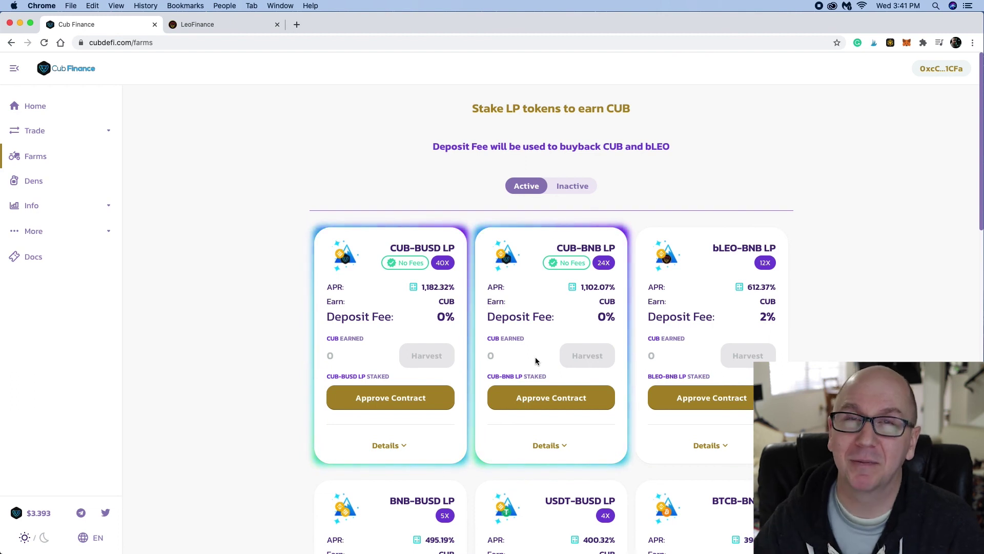
{"action": "left_click", "coordinate": [62, 105]}
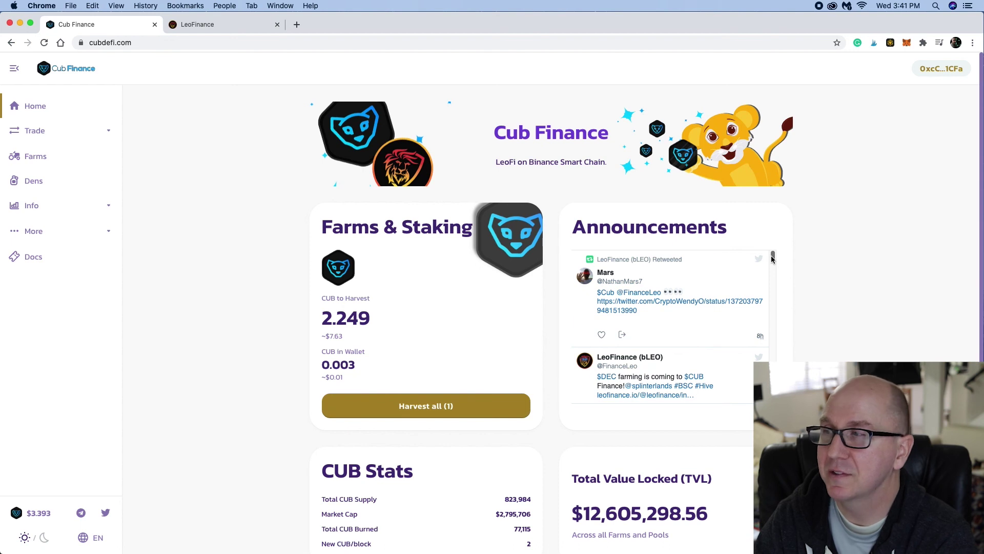
Step: Scroll the Cub Finance home dashboard's Announcements feed alongside the CUB stats
{"action": "mouse_move", "coordinate": [773, 258]}
{"action": "left_mouse_down"}
{"action": "mouse_move", "coordinate": [775, 270]}
{"action": "mouse_move", "coordinate": [773, 258]}
{"action": "left_mouse_up"}
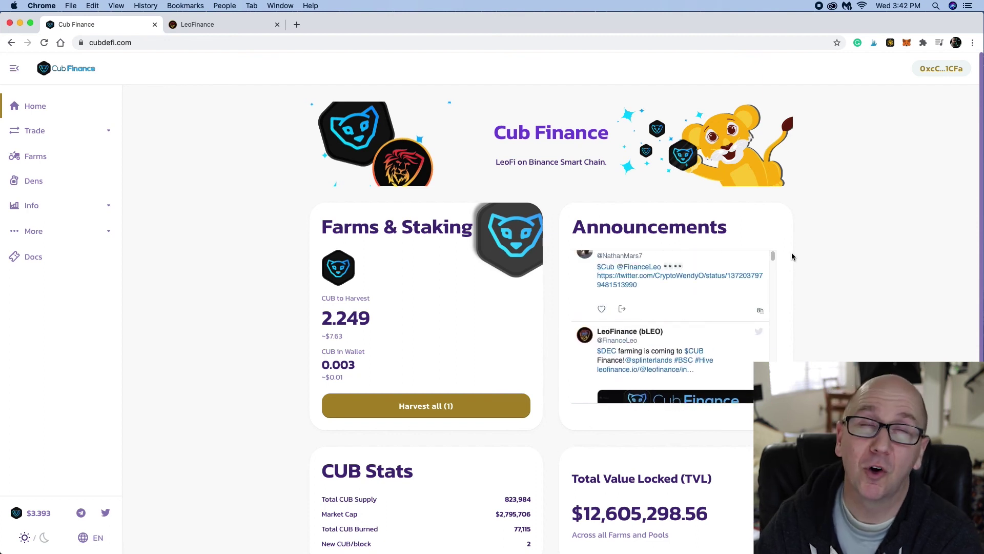
Step: Switch to the LeoFinance browser tab showing the Cub Finance DEC farming post
{"action": "left_click", "coordinate": [227, 27]}
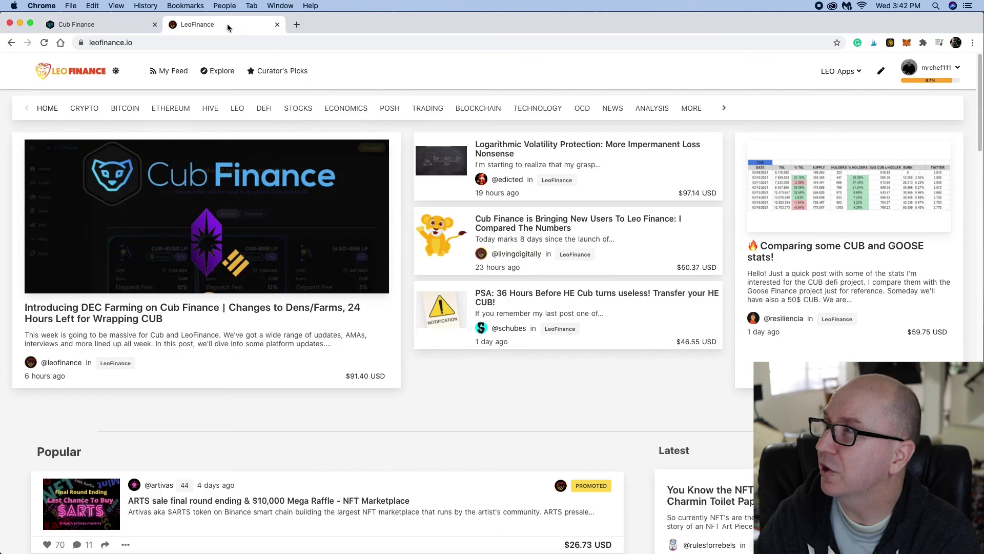